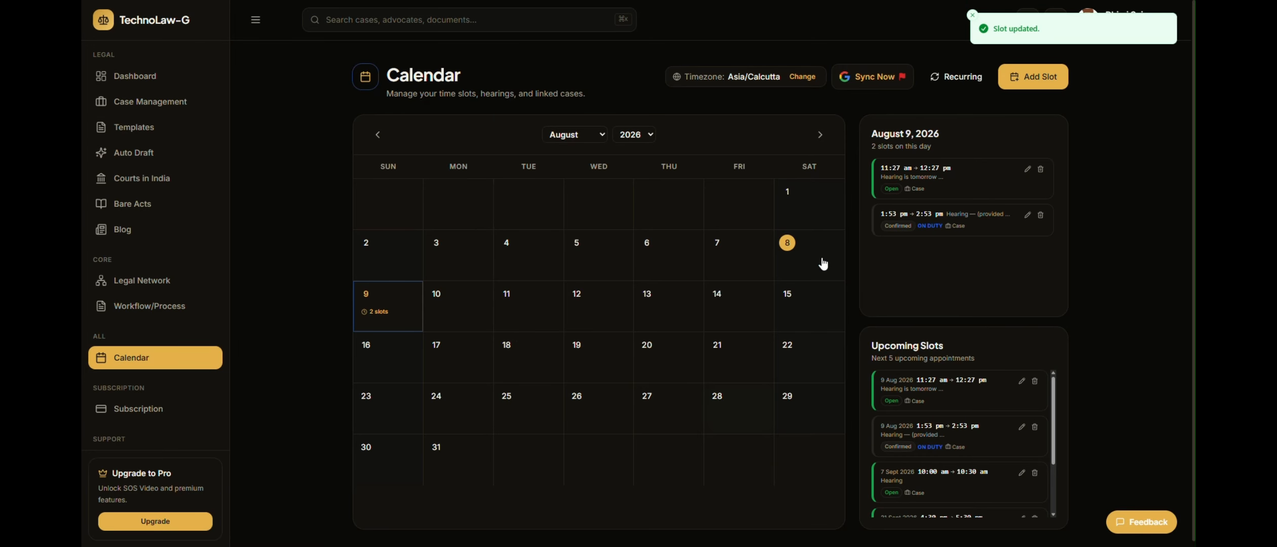
Sync the calendar with Google Calendar using the first listed account, grant technolawg.com access despite the unverified-app warning, and check the linked account
{"action": "left_click", "coordinate": [882, 79]}
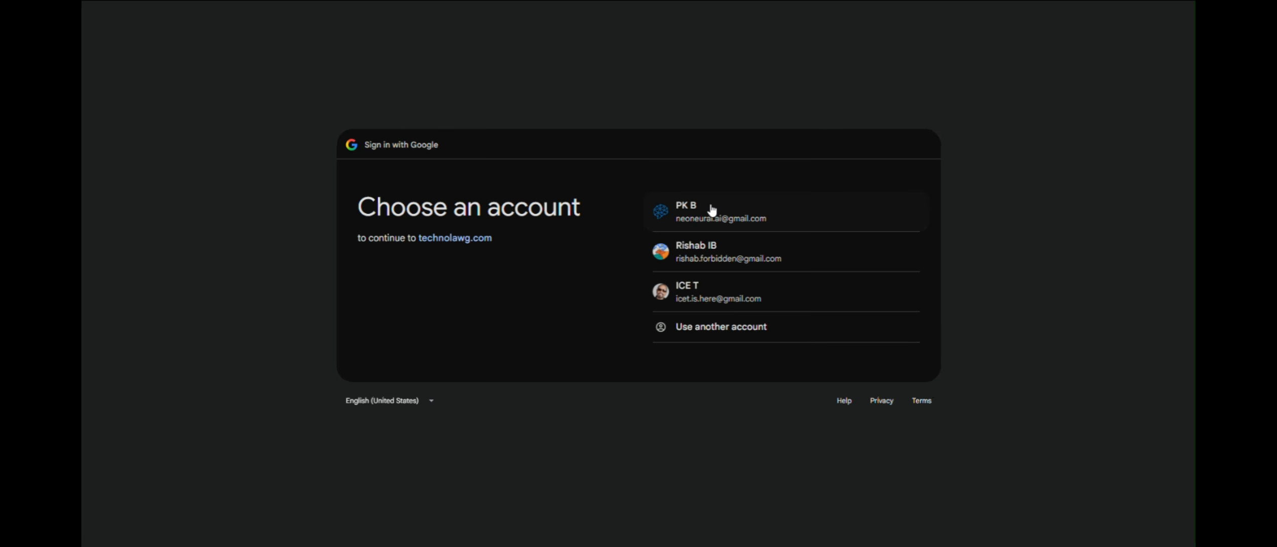
{"action": "left_click", "coordinate": [711, 224]}
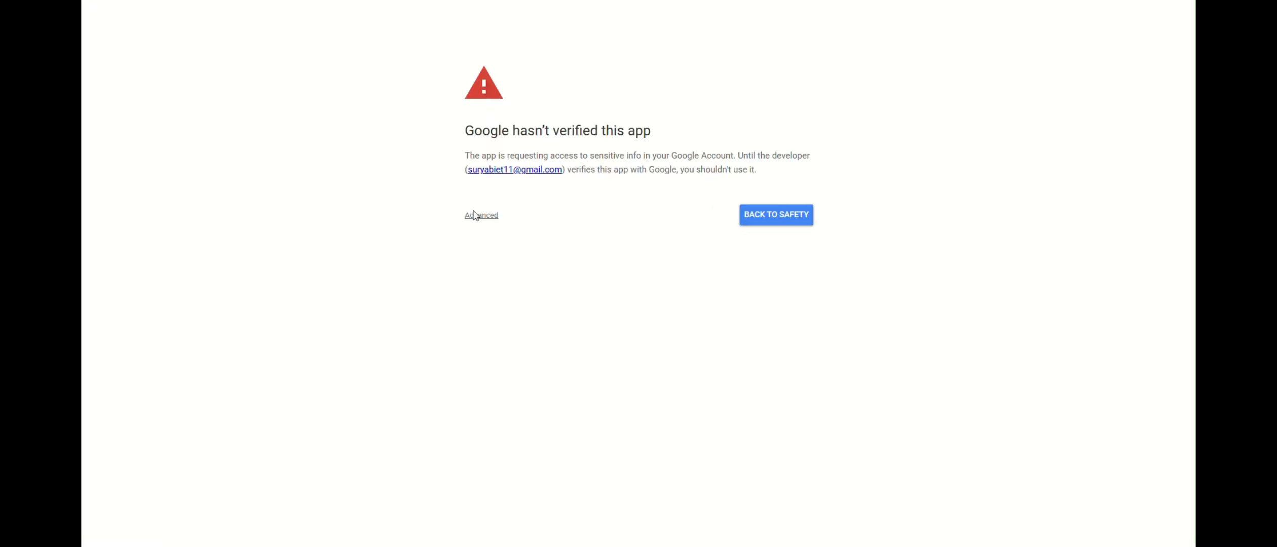
{"action": "left_click", "coordinate": [476, 216]}
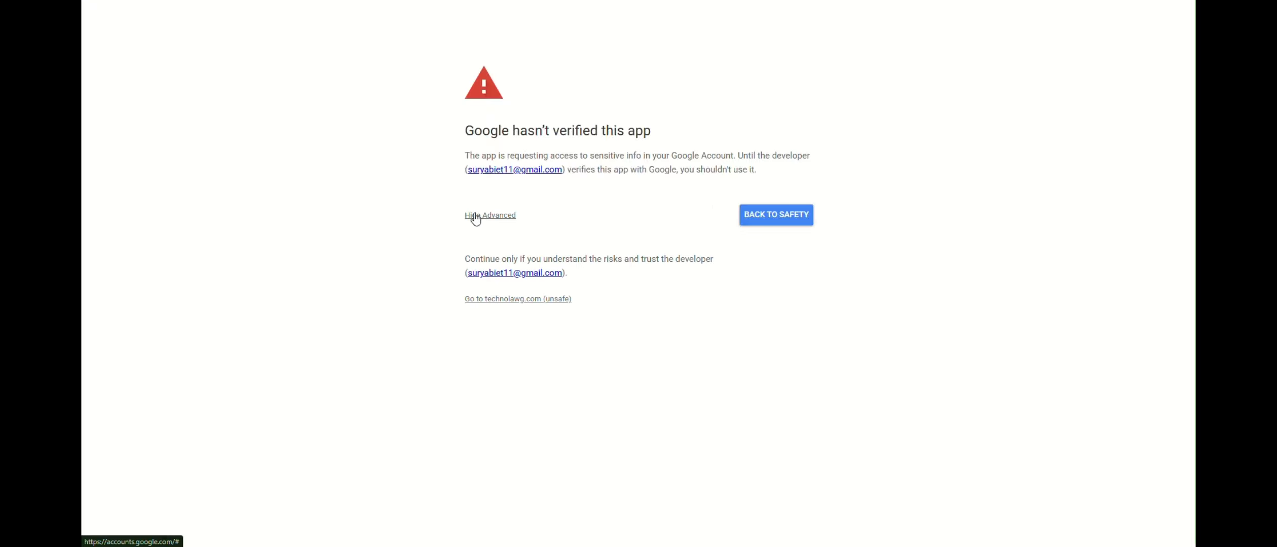
{"action": "left_click", "coordinate": [511, 301]}
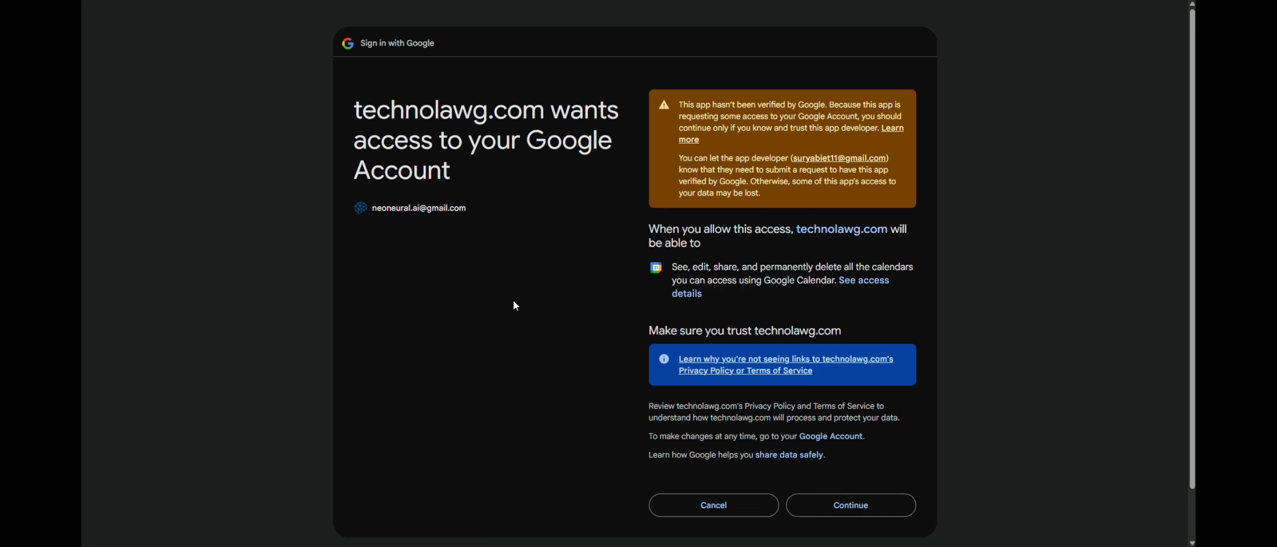
{"action": "left_click", "coordinate": [836, 506]}
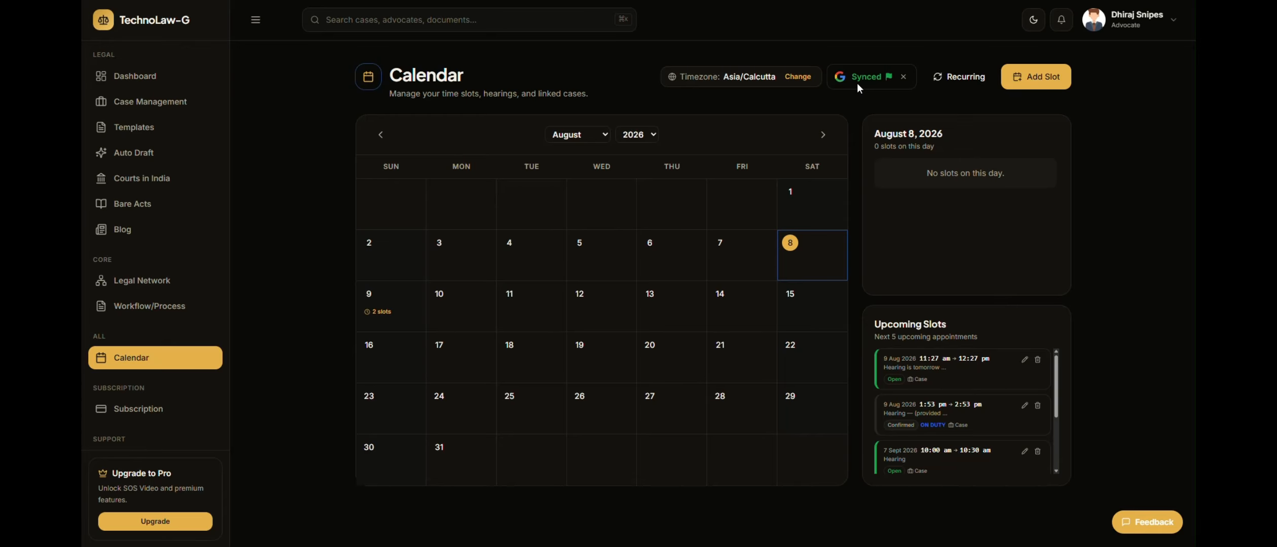
{"action": "mouse_move", "coordinate": [868, 81]}
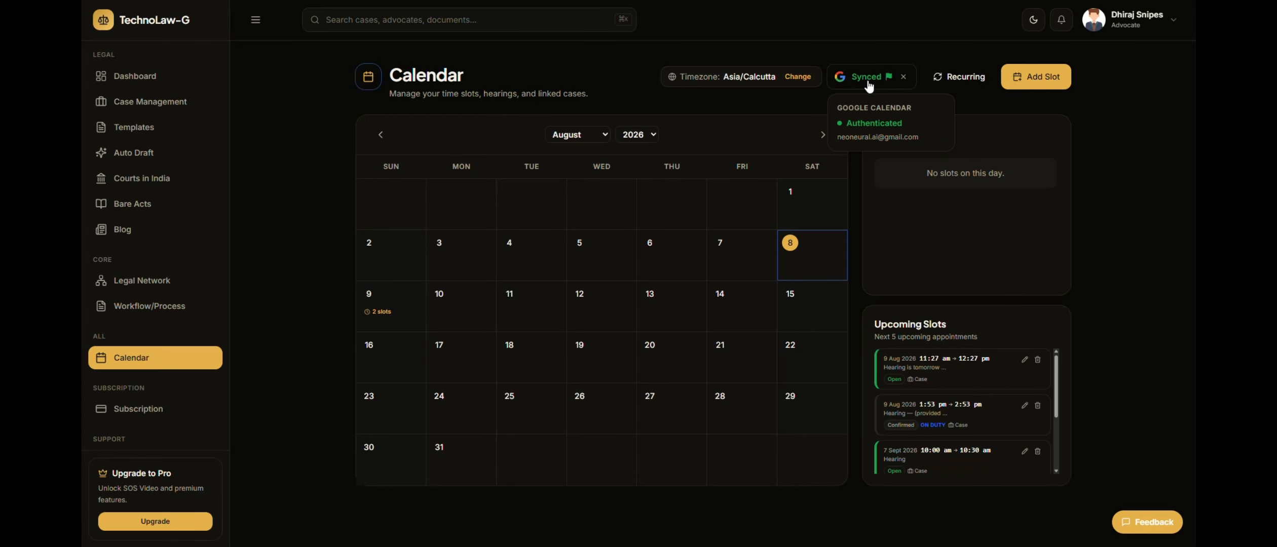
{"action": "left_click_drag", "start_coordinate": [841, 138], "coordinate": [917, 149]}
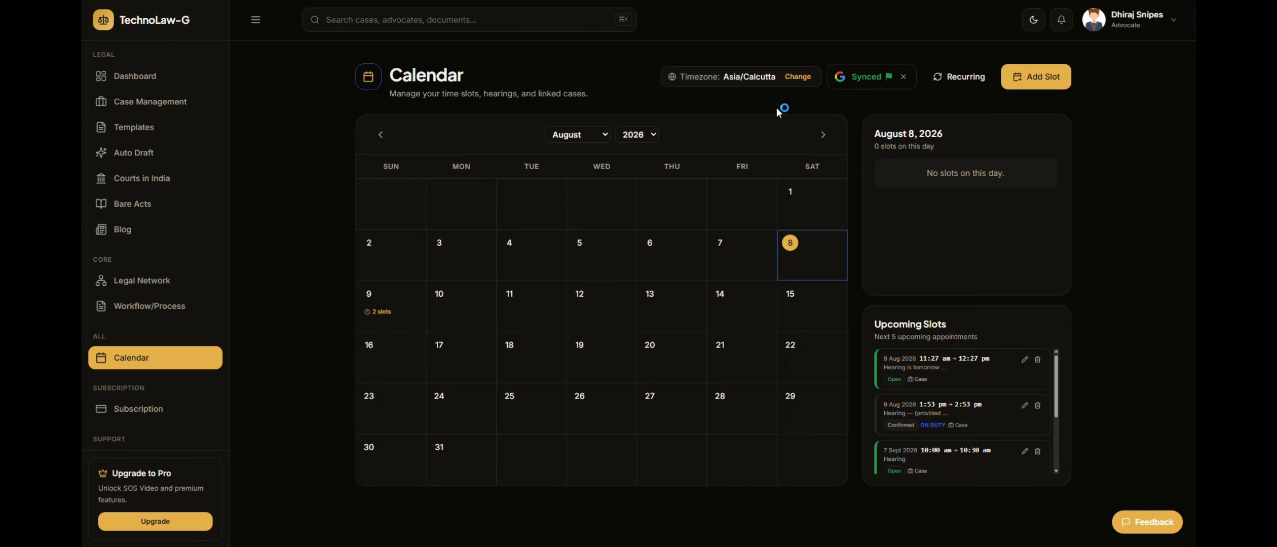
Create a case-linked calendar slot for 11 August 2026, 10:00 to 10:30, labelled "Court Hearing — Go to high court"
{"action": "left_click", "coordinate": [1019, 77]}
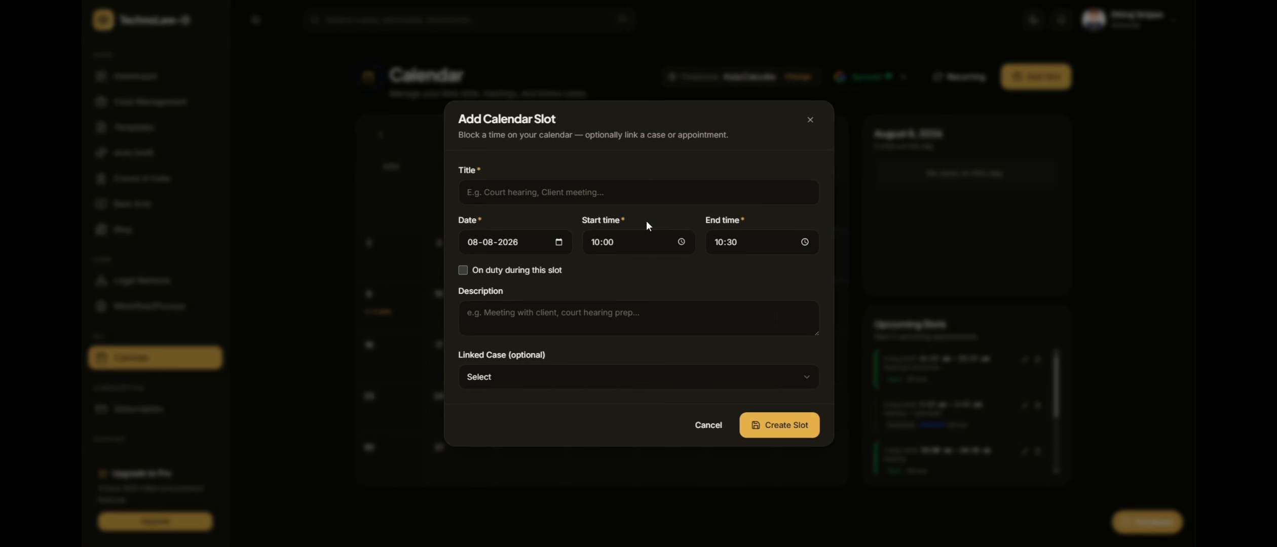
{"action": "left_click", "coordinate": [566, 240]}
{"action": "left_click", "coordinate": [559, 242]}
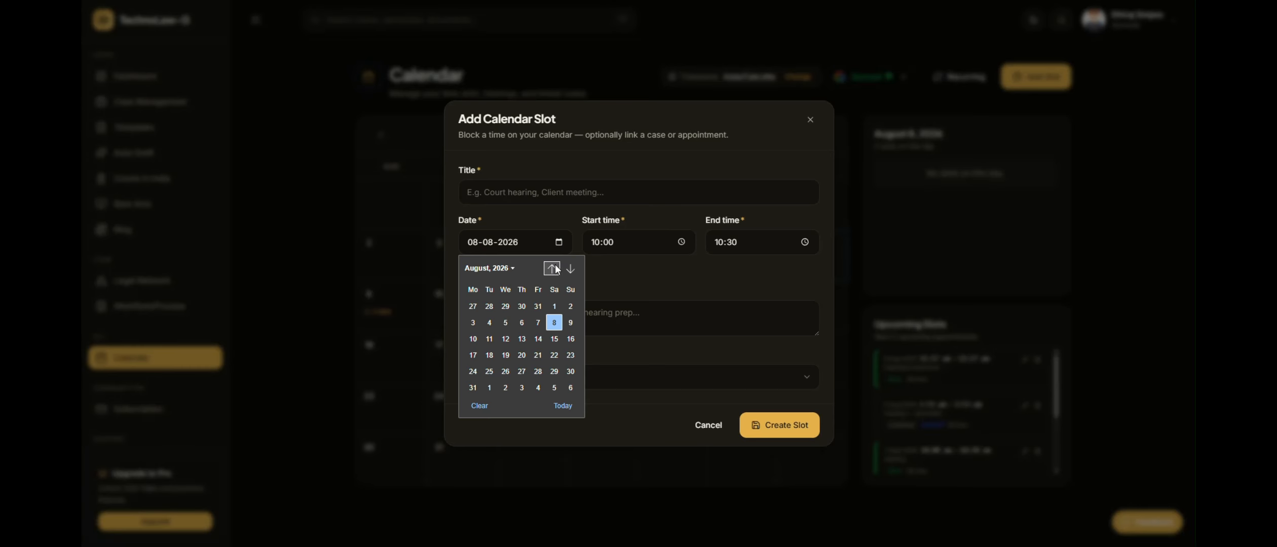
{"action": "left_click", "coordinate": [490, 340]}
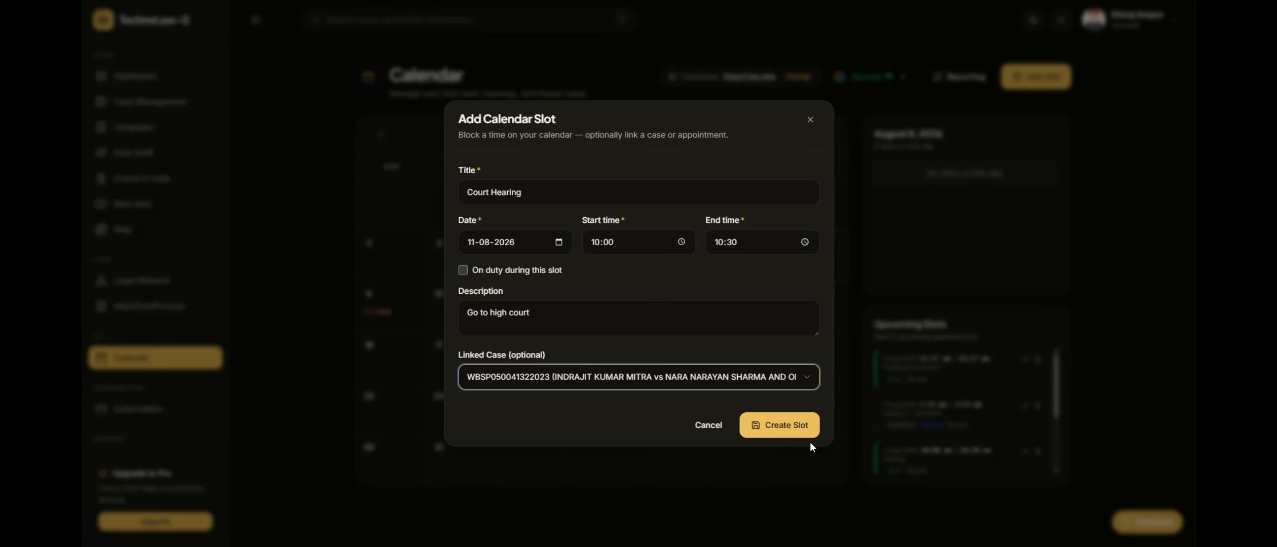
{"action": "left_click", "coordinate": [803, 429]}
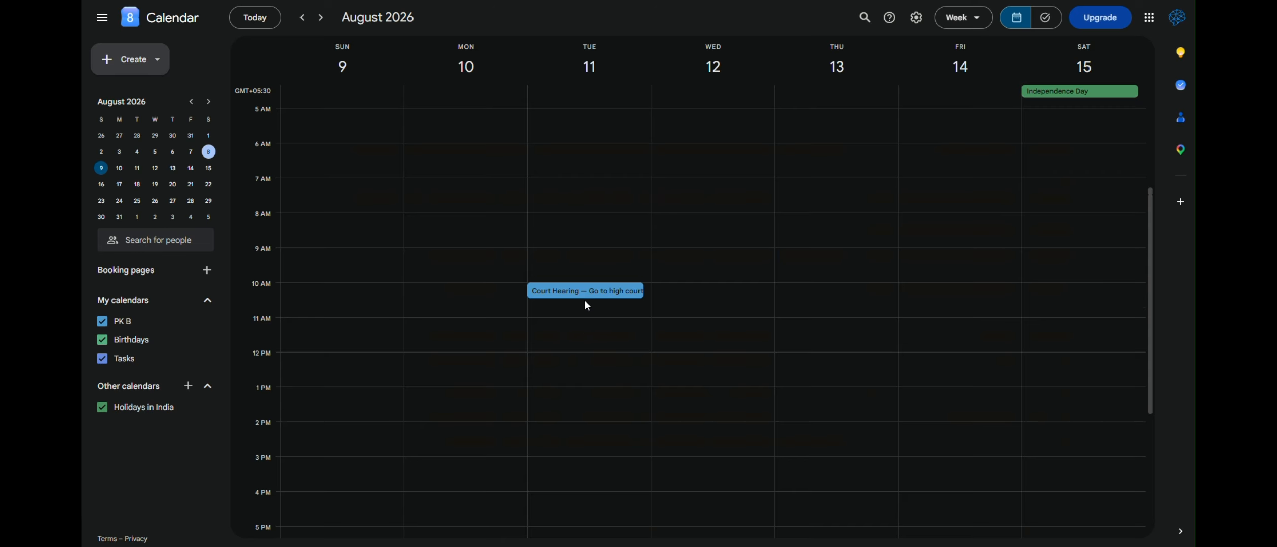
In Google Calendar, open the Court Hearing event on August 11 and follow the case link in its description
{"action": "left_click", "coordinate": [584, 293]}
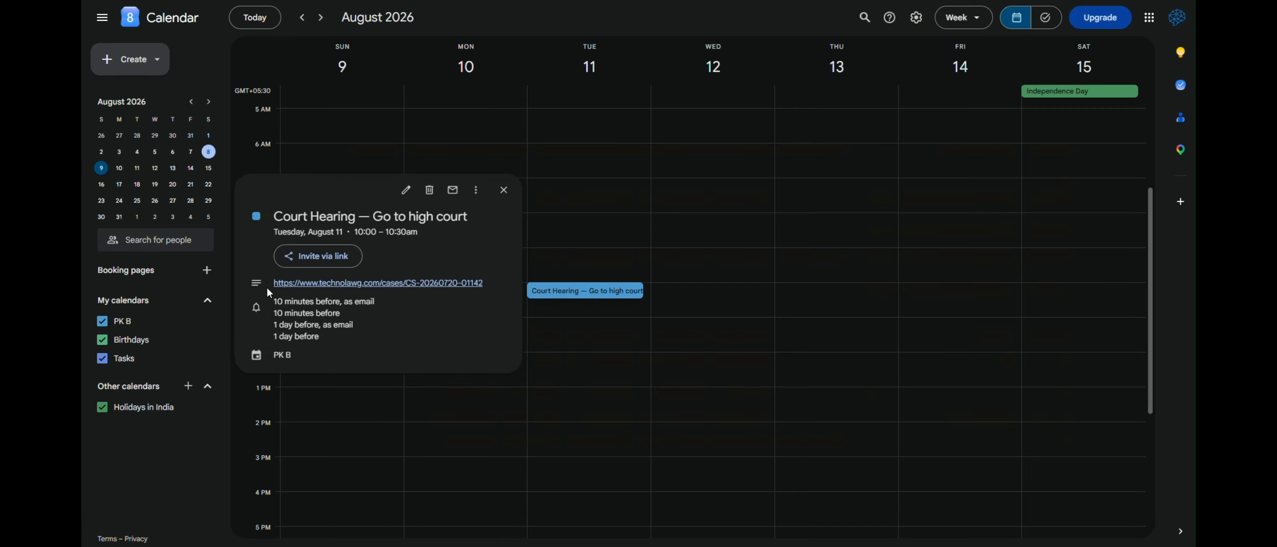
{"action": "left_click_drag", "start_coordinate": [267, 288], "coordinate": [493, 296]}
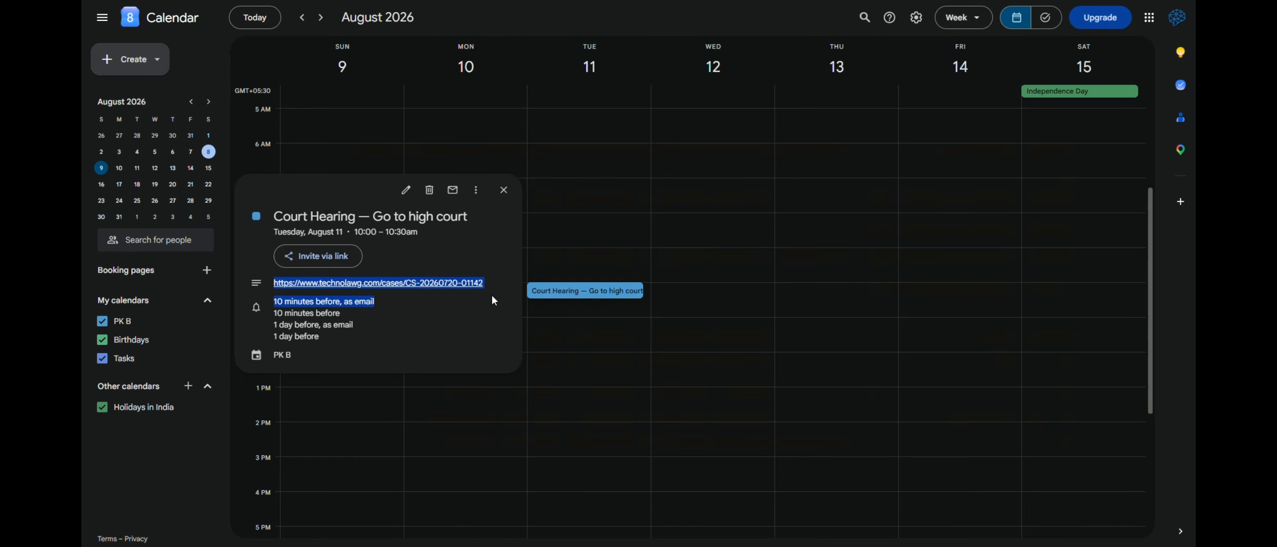
{"action": "left_click", "coordinate": [493, 296]}
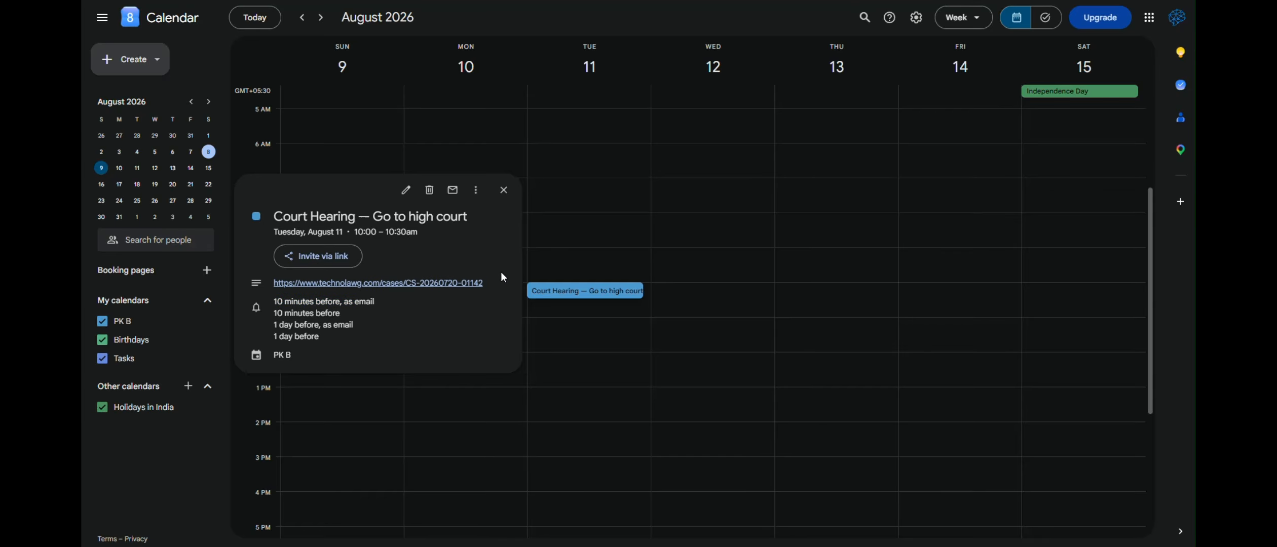
{"action": "left_click", "coordinate": [452, 287]}
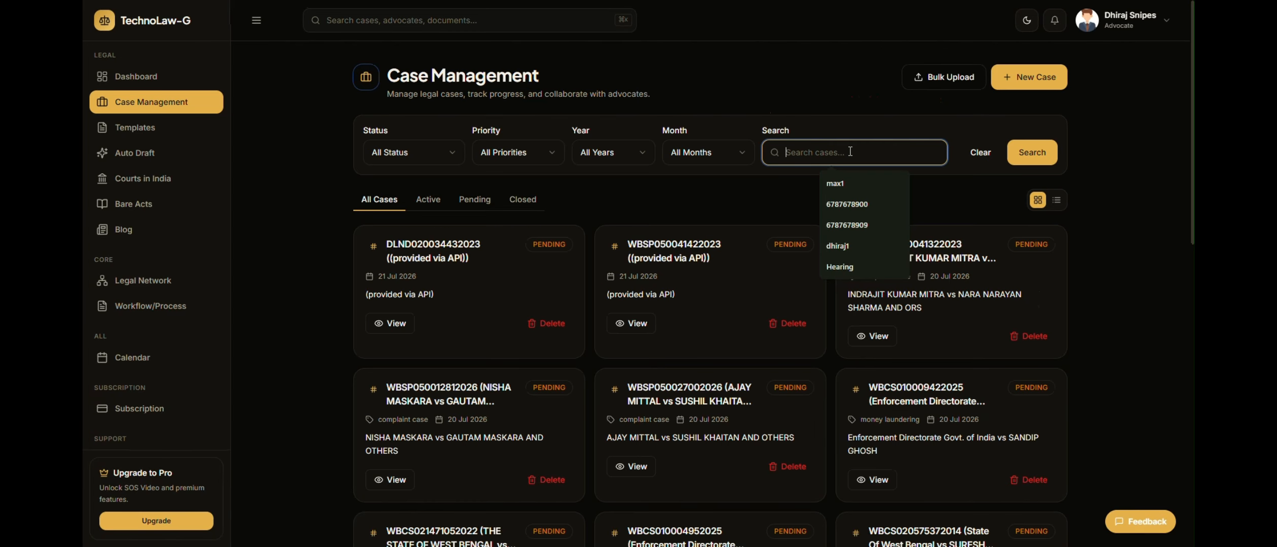
Search the TechnoLaw-G cases for "state of west" and open the State Of West Bengal case of type GRS
{"action": "type", "text": "state of west"}
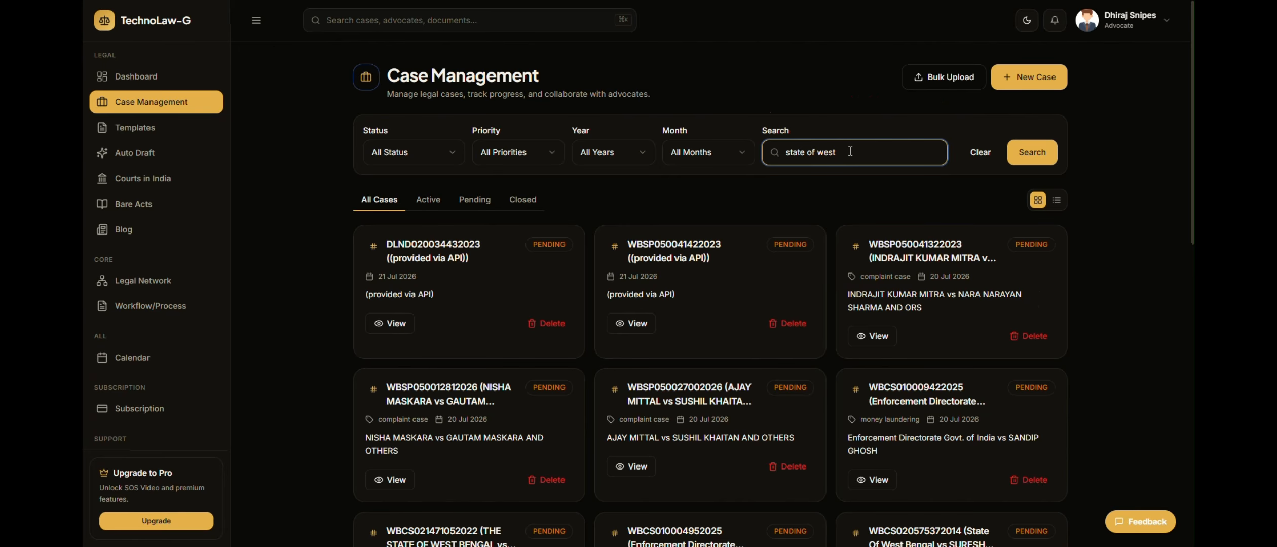
{"action": "key", "text": "Return"}
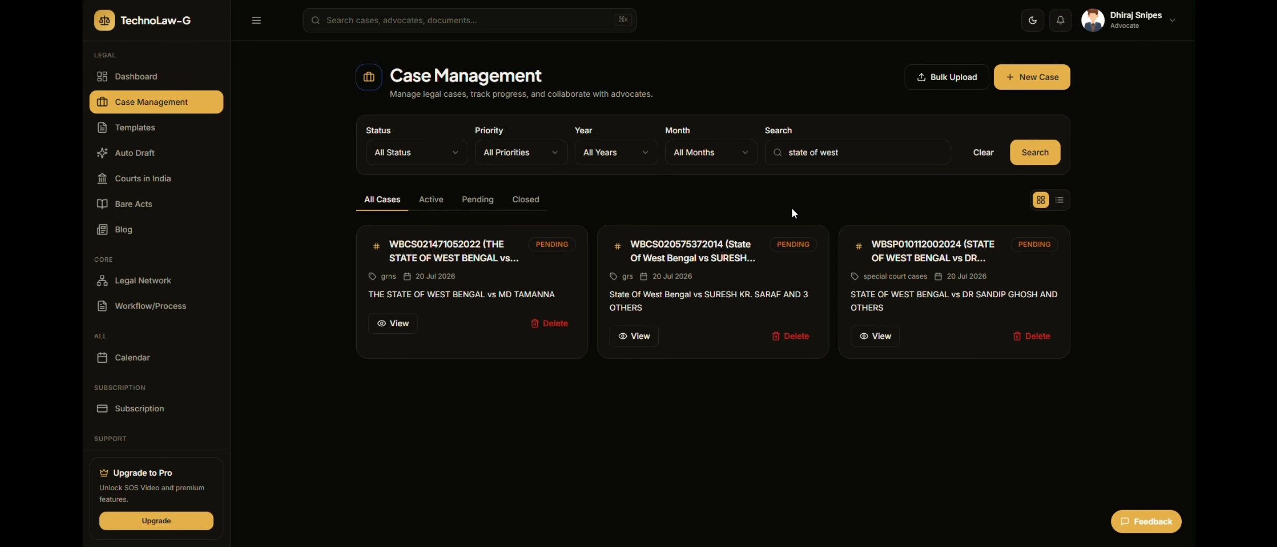
{"action": "left_click", "coordinate": [637, 337]}
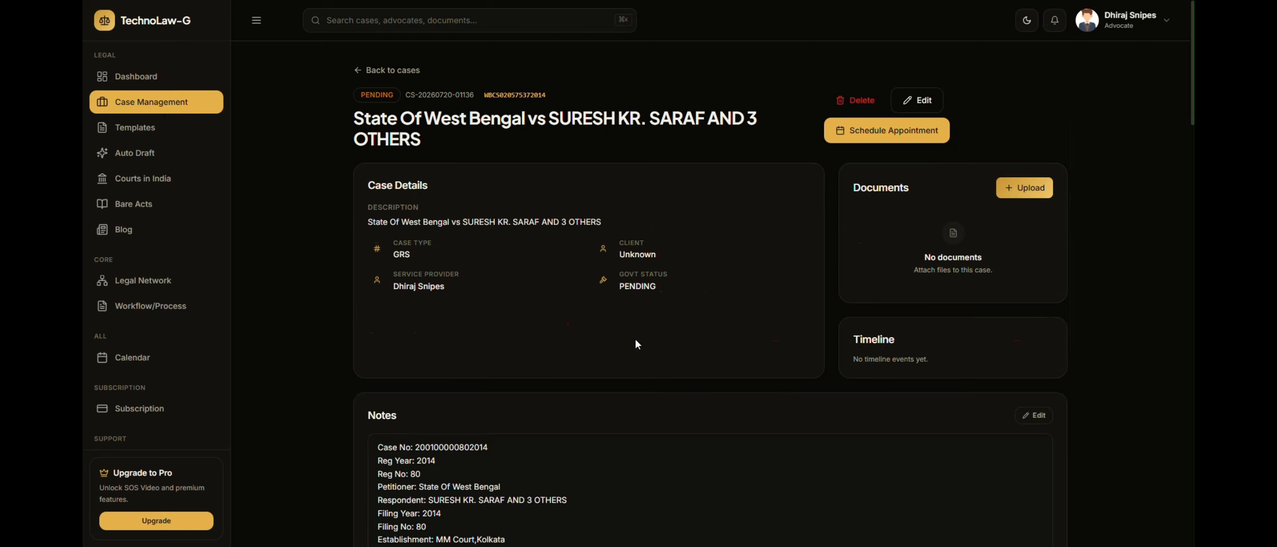
Schedule the case's hearing for 13-08-2026, 01:00 to 02:00, with description "Night time visit", and open its event in Google Calendar
{"action": "left_click", "coordinate": [901, 135]}
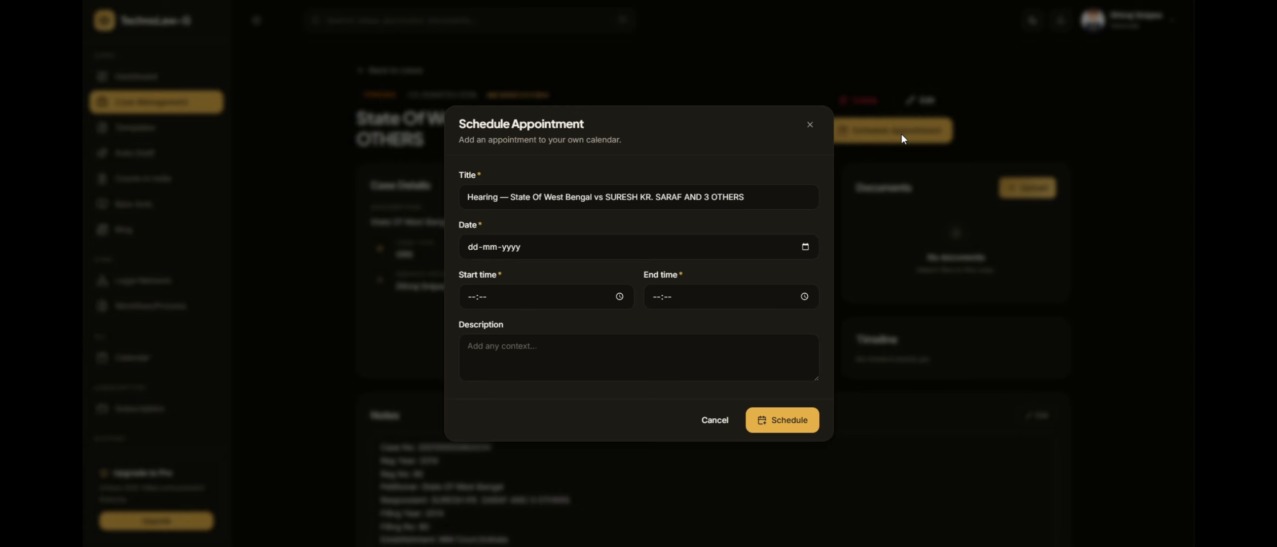
{"action": "left_click", "coordinate": [473, 251]}
{"action": "left_click", "coordinate": [804, 247]}
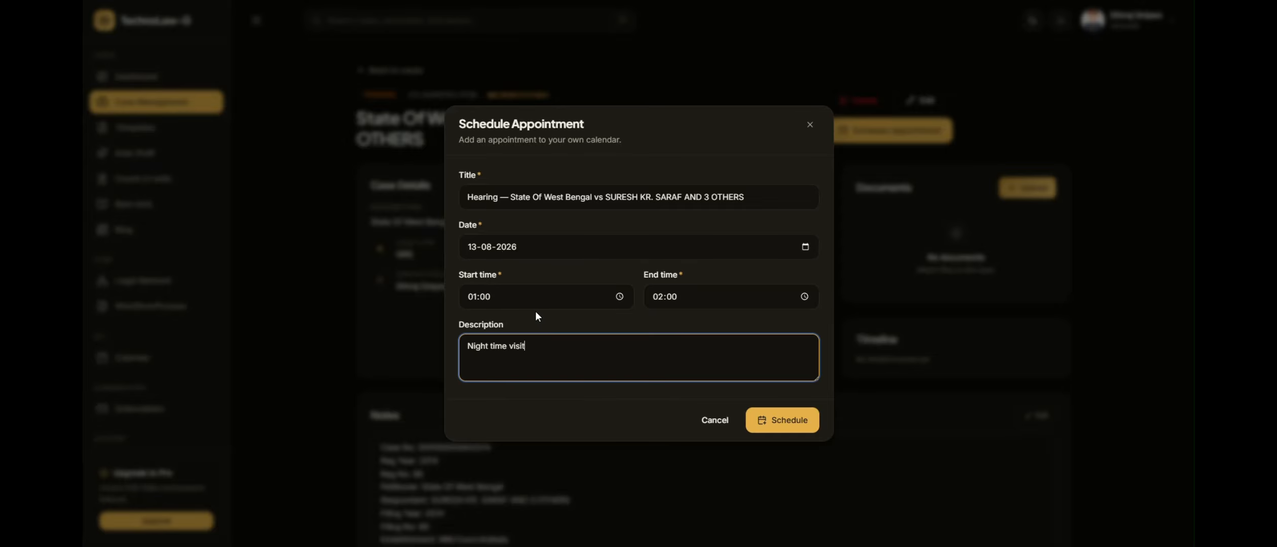
{"action": "left_click", "coordinate": [762, 417]}
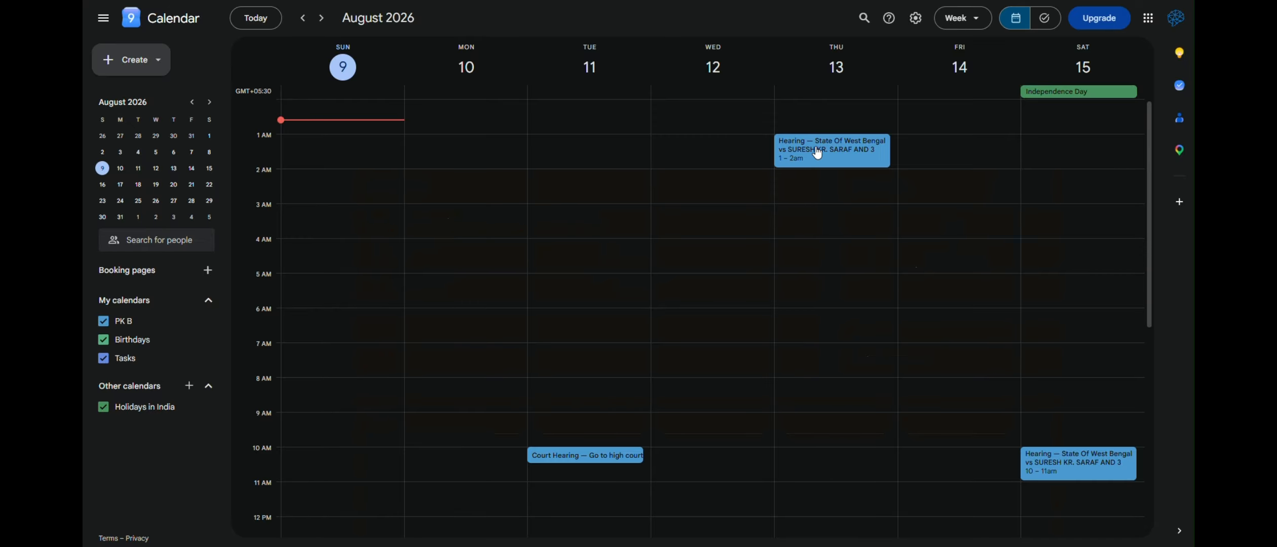
{"action": "left_click", "coordinate": [817, 153]}
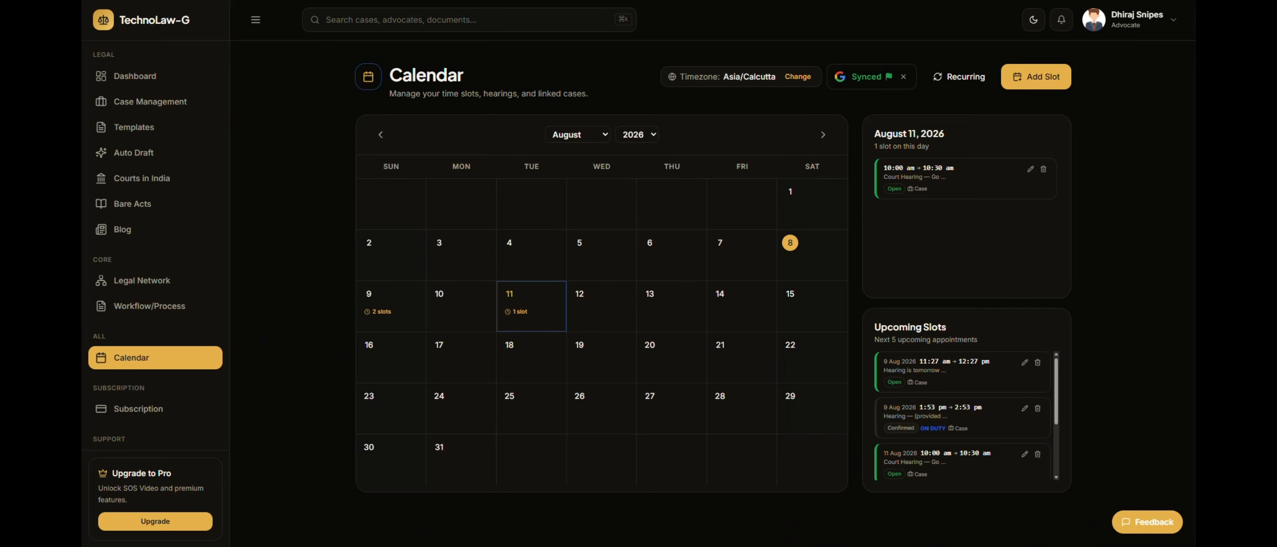
Go to the TechnoLaw-G Workflow/Process page and load the Civil Procedure template
{"action": "left_click", "coordinate": [160, 313]}
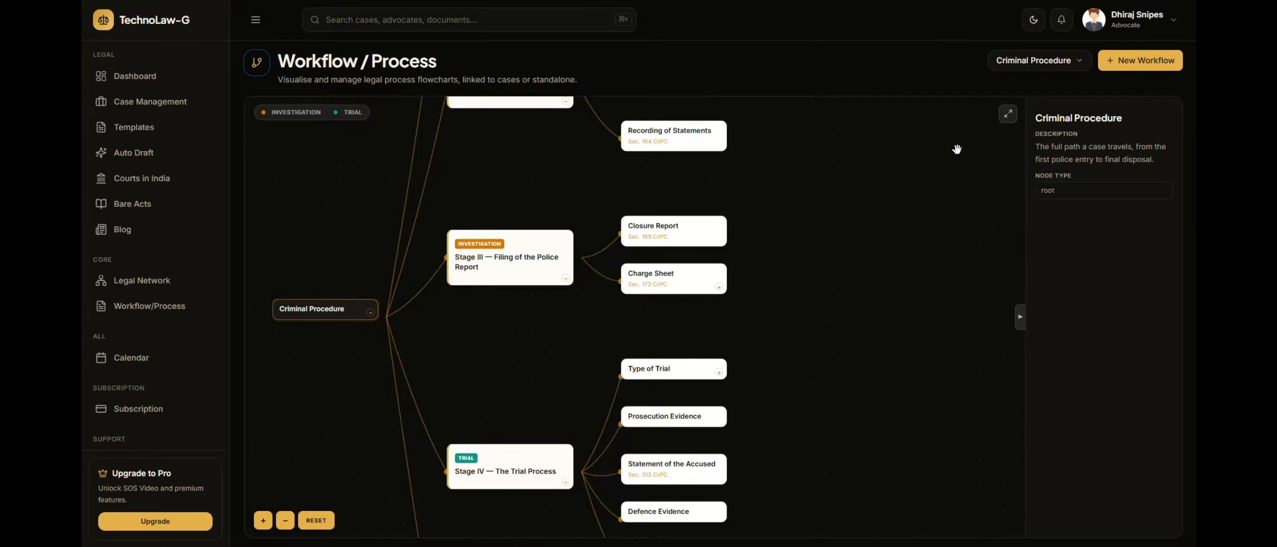
{"action": "left_click", "coordinate": [1075, 74]}
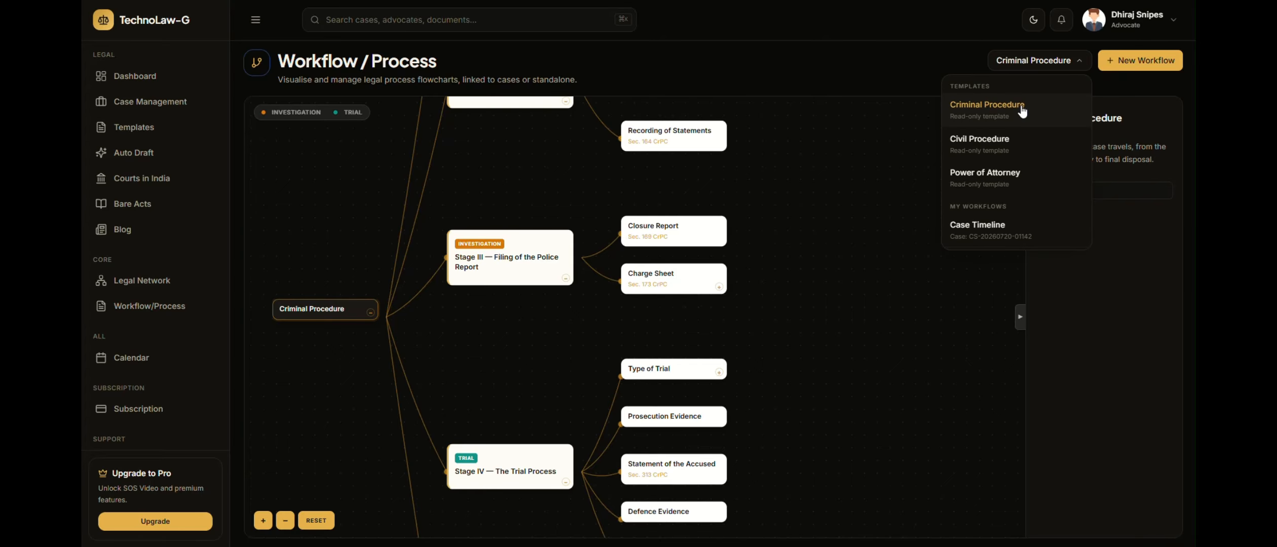
{"action": "left_click", "coordinate": [997, 145]}
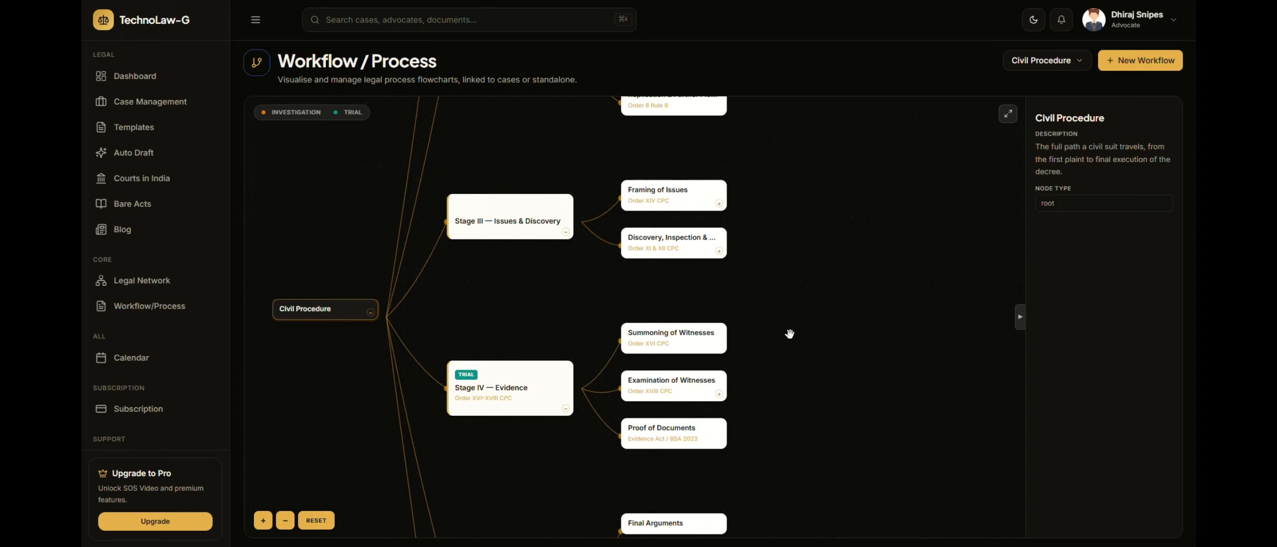
Explore the Civil Procedure flowchart by collapsing Stages III and IV, expanding the Summons node and collapsing the root node
{"action": "left_click", "coordinate": [565, 232]}
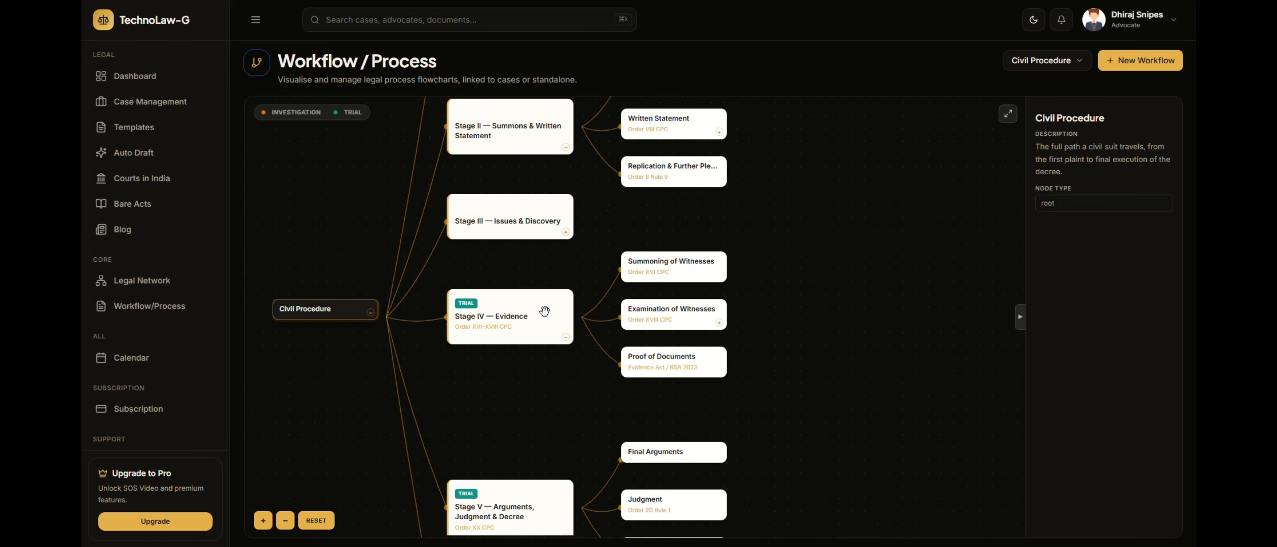
{"action": "left_click", "coordinate": [566, 338]}
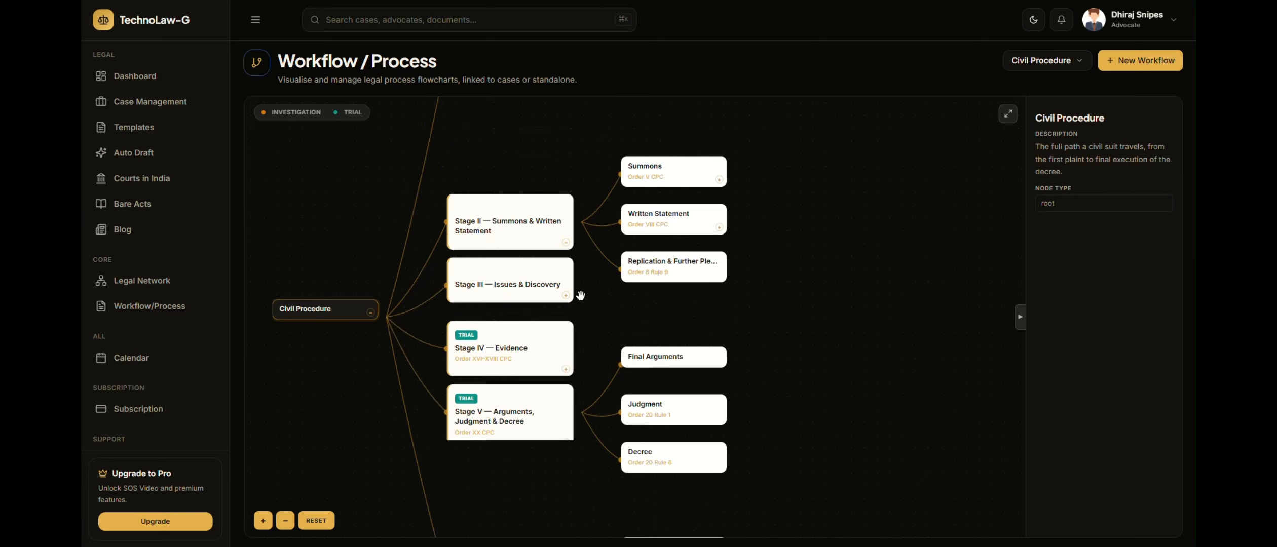
{"action": "left_click", "coordinate": [719, 180]}
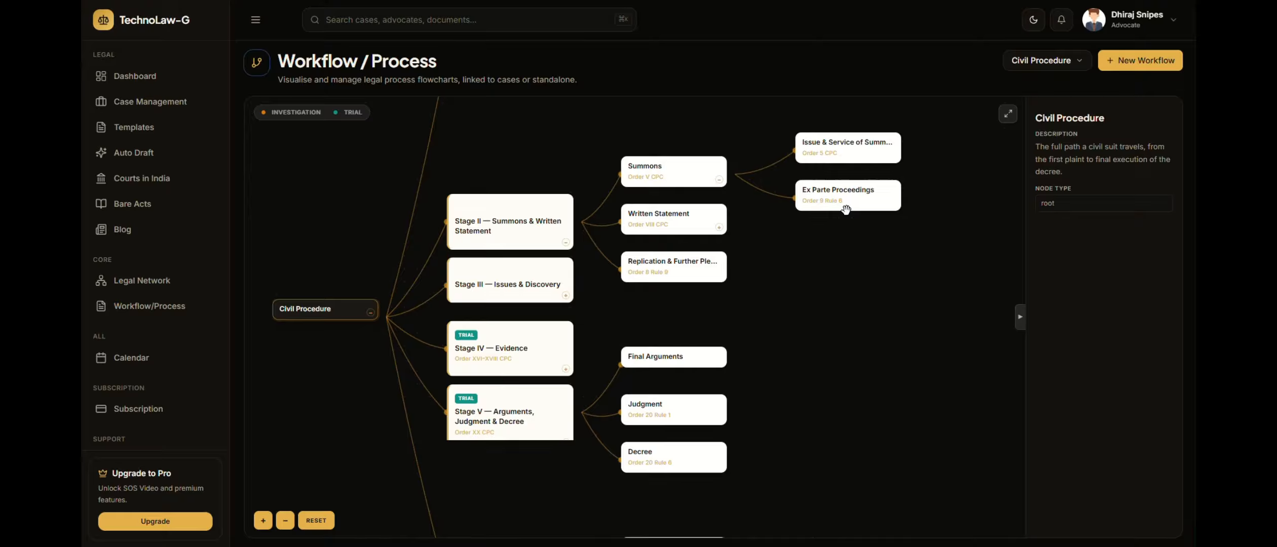
{"action": "left_click", "coordinate": [371, 312]}
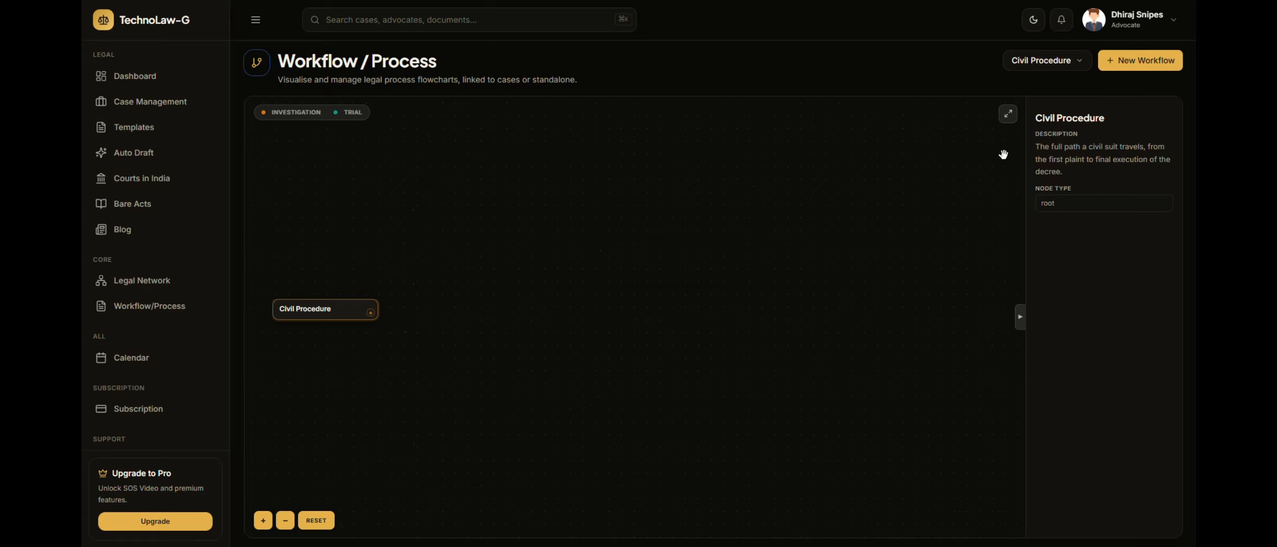
Create a new workflow named "Case Timeline - Events" linked to the case "new case"
{"action": "left_click", "coordinate": [1089, 71]}
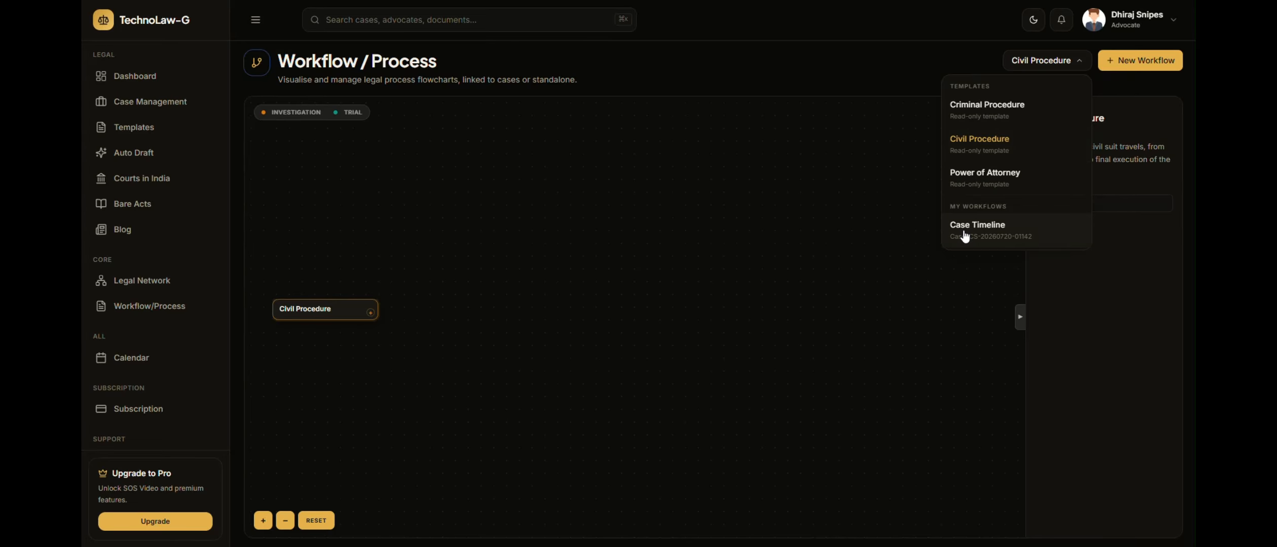
{"action": "left_click", "coordinate": [1130, 63]}
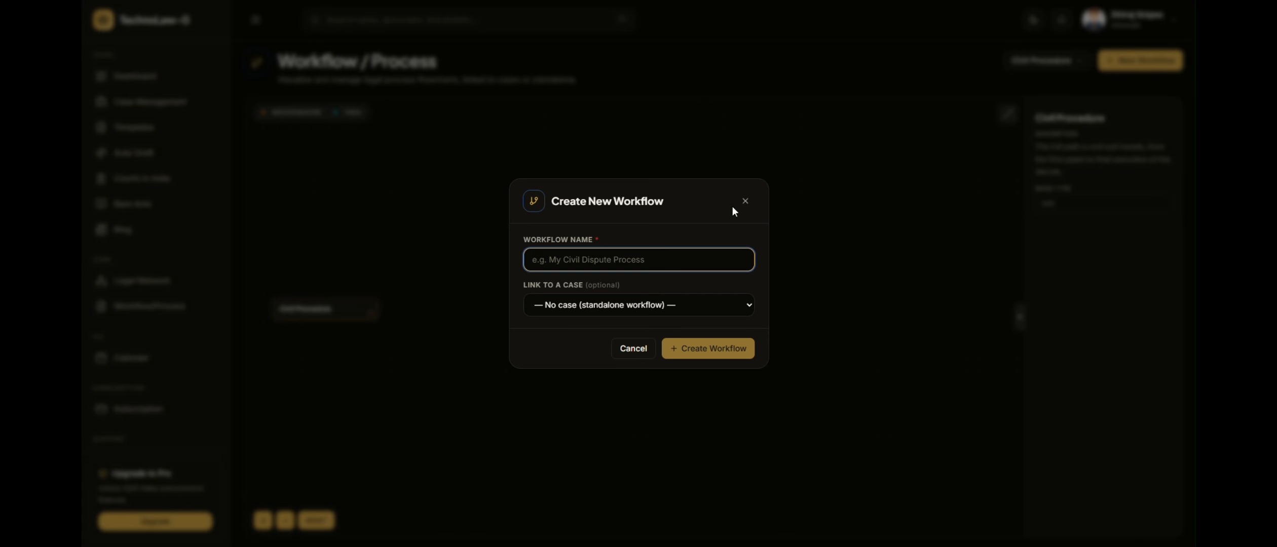
{"action": "type", "text": "Case Timeli"}
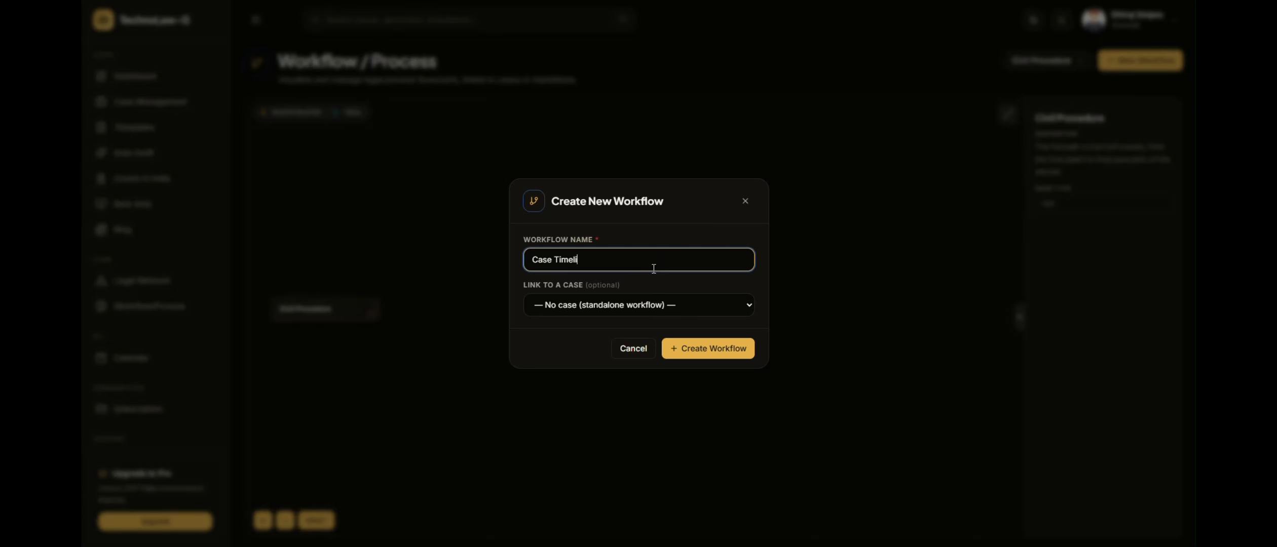
{"action": "type", "text": "ne - Events"}
{"action": "left_click", "coordinate": [630, 305]}
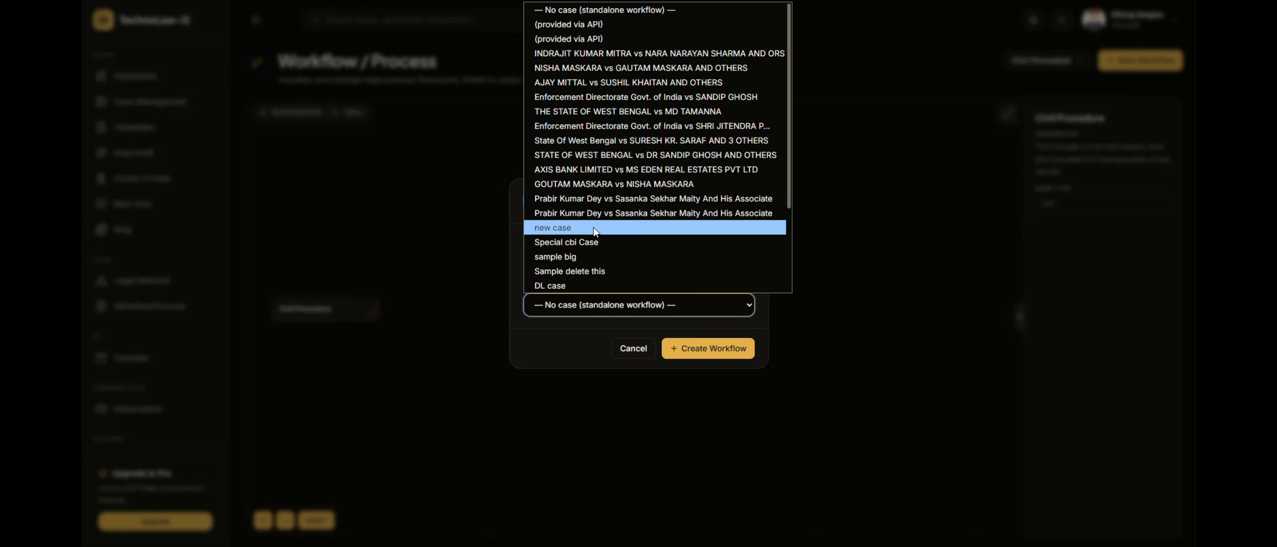
{"action": "left_click", "coordinate": [595, 229]}
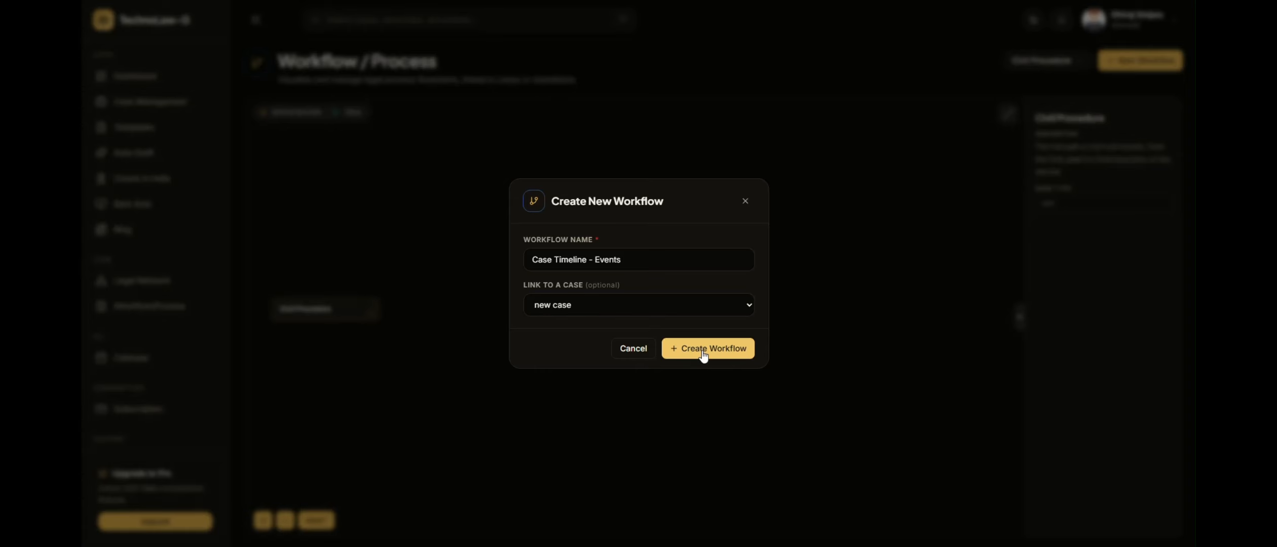
{"action": "left_click", "coordinate": [704, 355]}
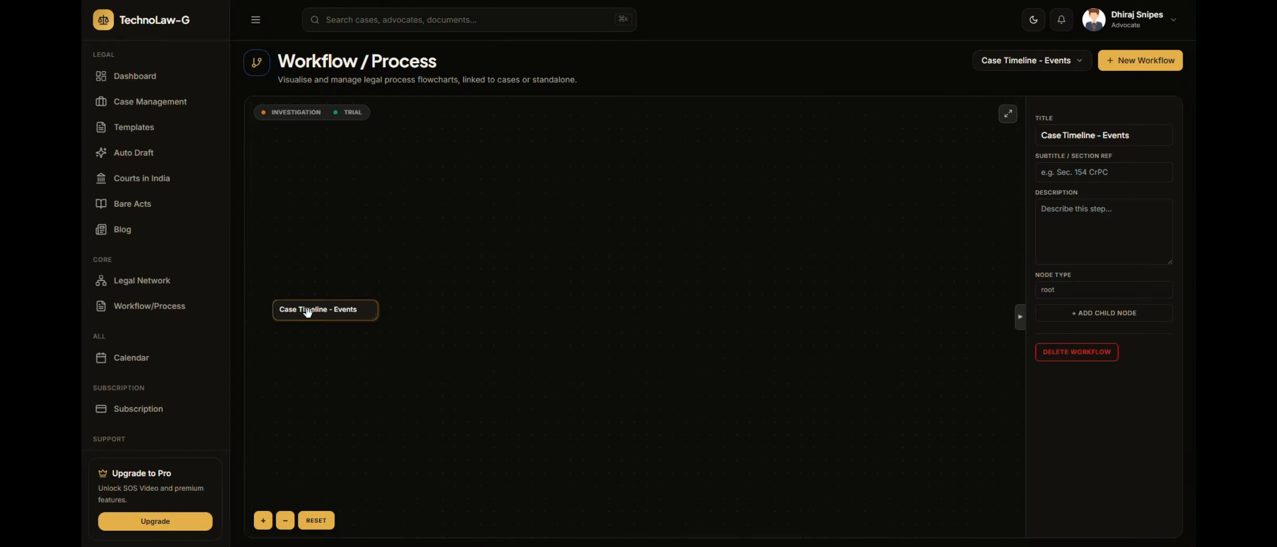
Add a child node titled "First Action" under the root node of the Case Timeline - Events workflow
{"action": "left_click", "coordinate": [1118, 314]}
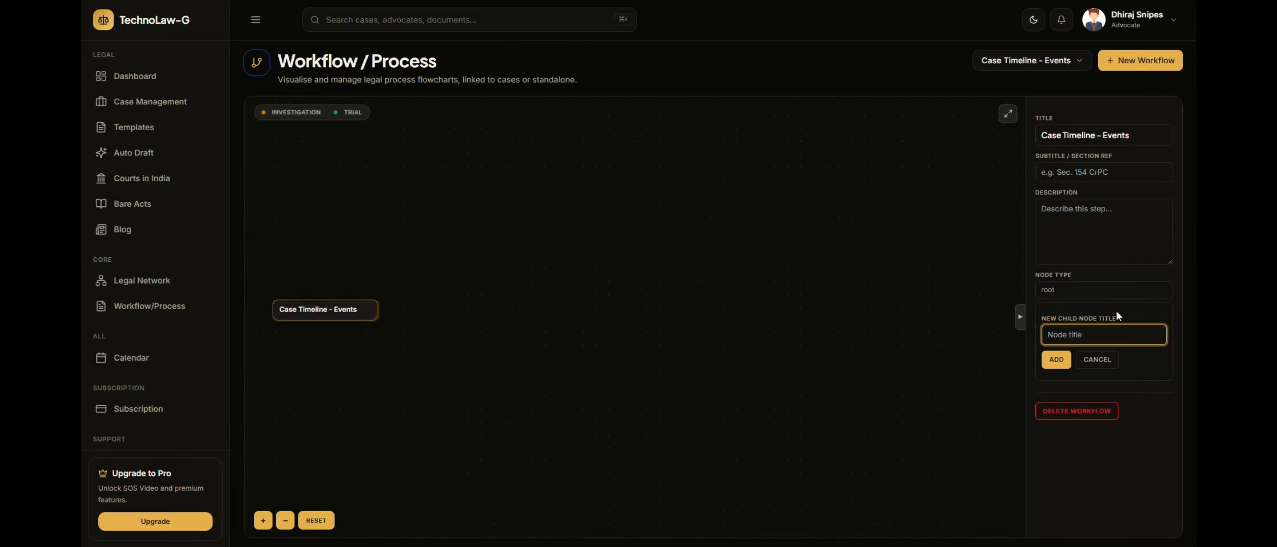
{"action": "type", "text": "First Action"}
{"action": "left_click", "coordinate": [1056, 361]}
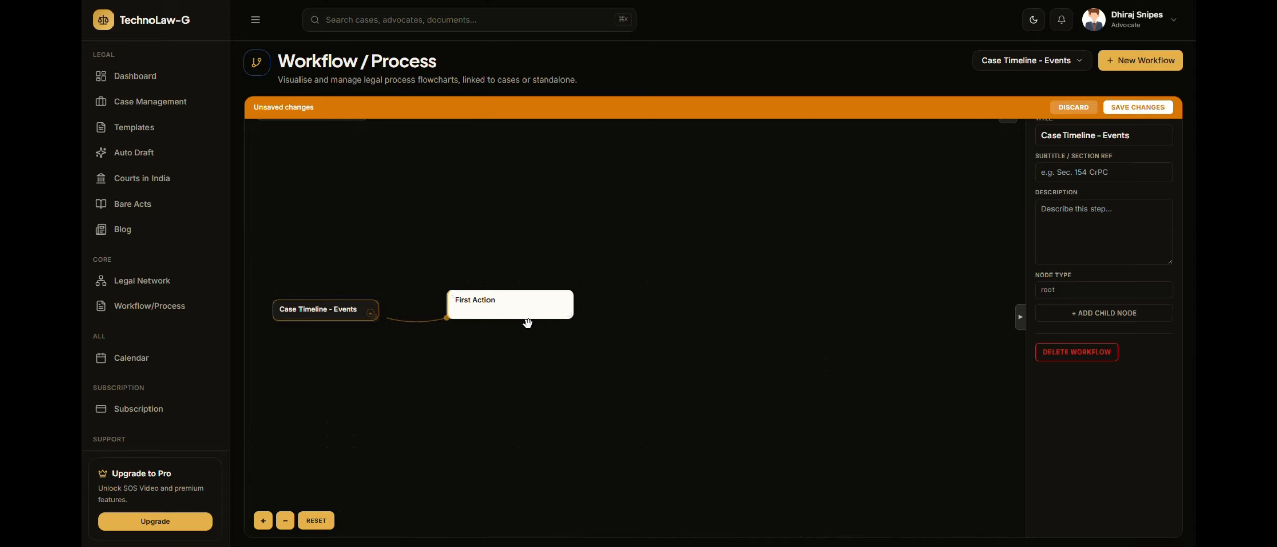
Give the First Action node the description "The date when the client was first concerned"
{"action": "left_click", "coordinate": [512, 304]}
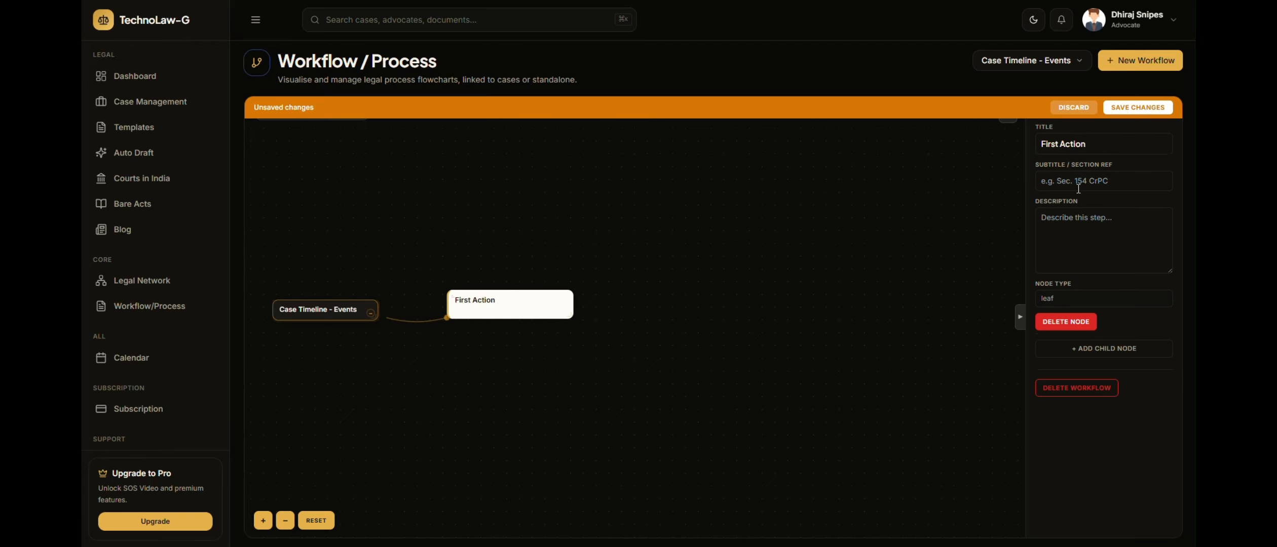
{"action": "left_click", "coordinate": [1066, 229]}
{"action": "type", "text": "The date when the"}
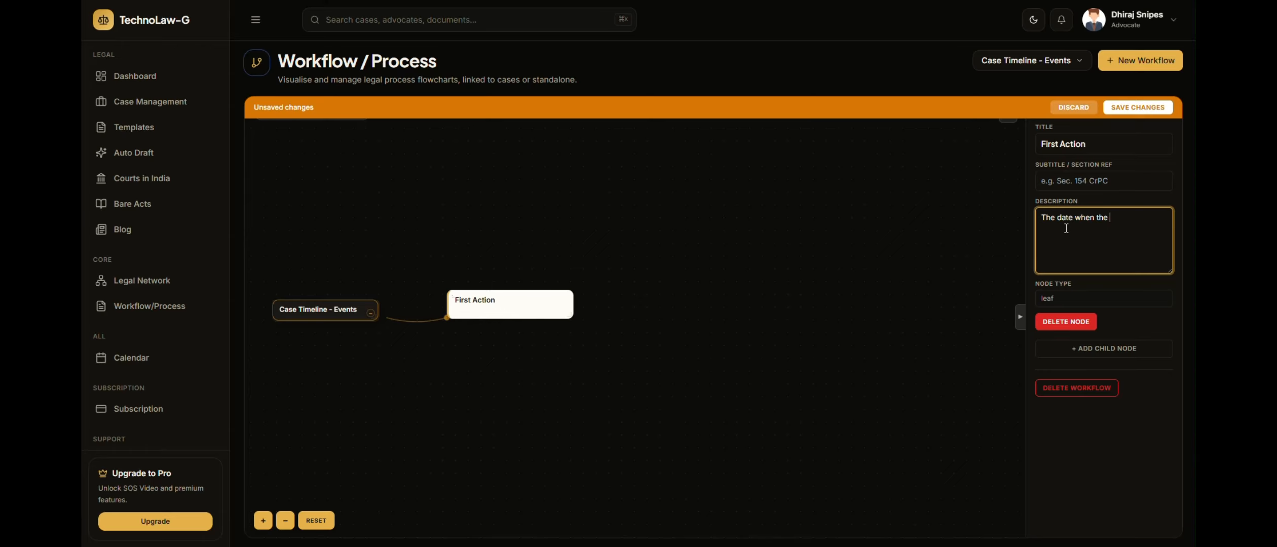
{"action": "type", "text": " client was first concerned"}
Add a child node titled "Date 1" under the First Action node
{"action": "left_click", "coordinate": [513, 310]}
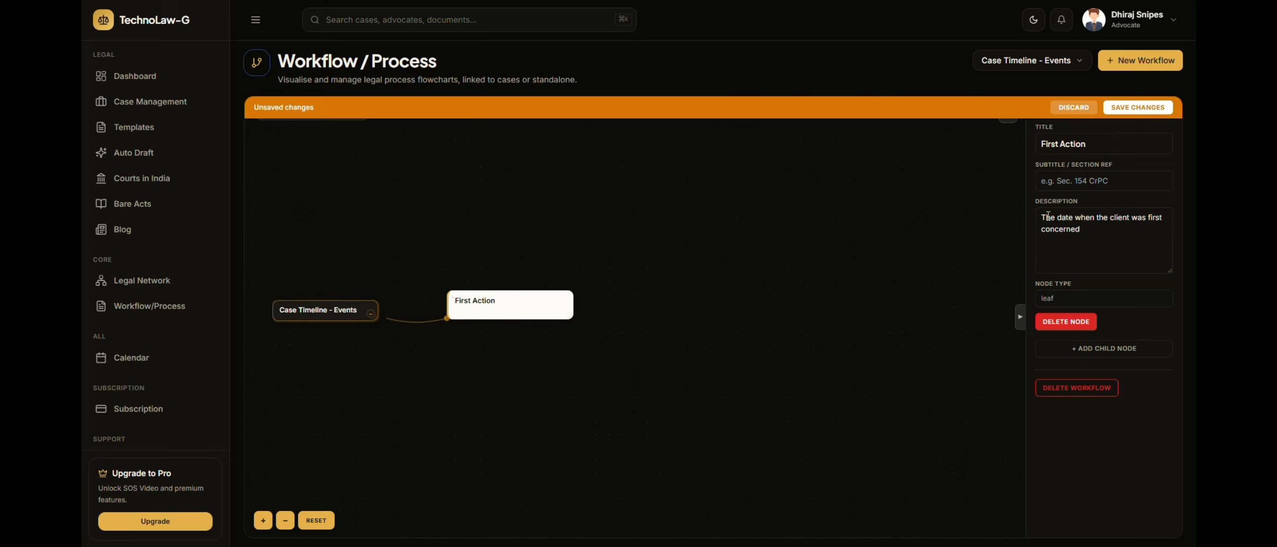
{"action": "left_click", "coordinate": [1088, 355]}
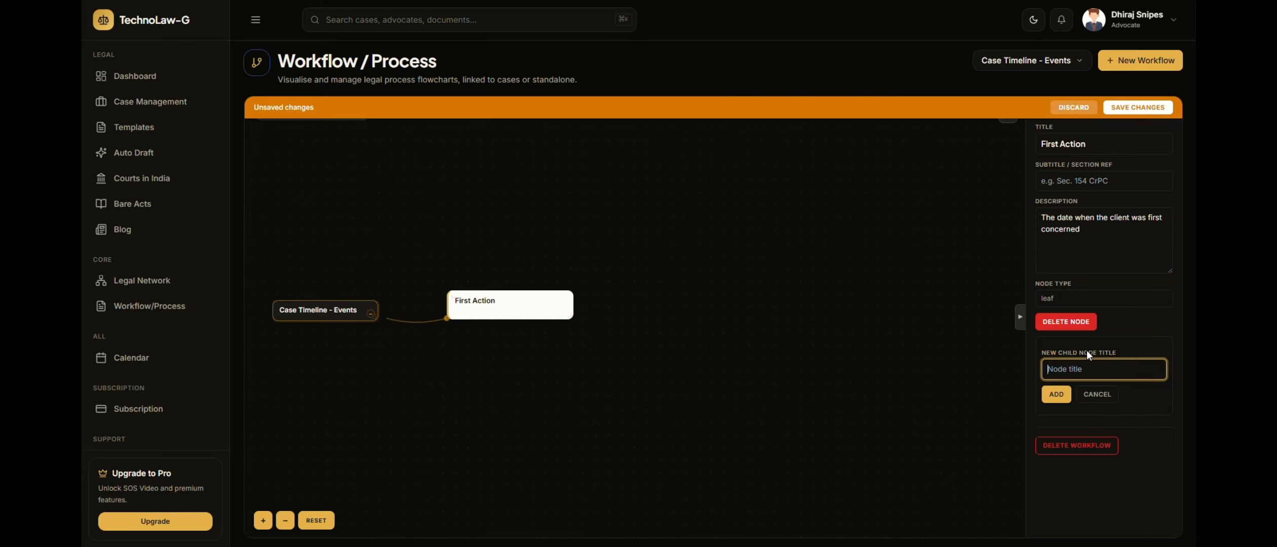
{"action": "left_click", "coordinate": [1057, 394]}
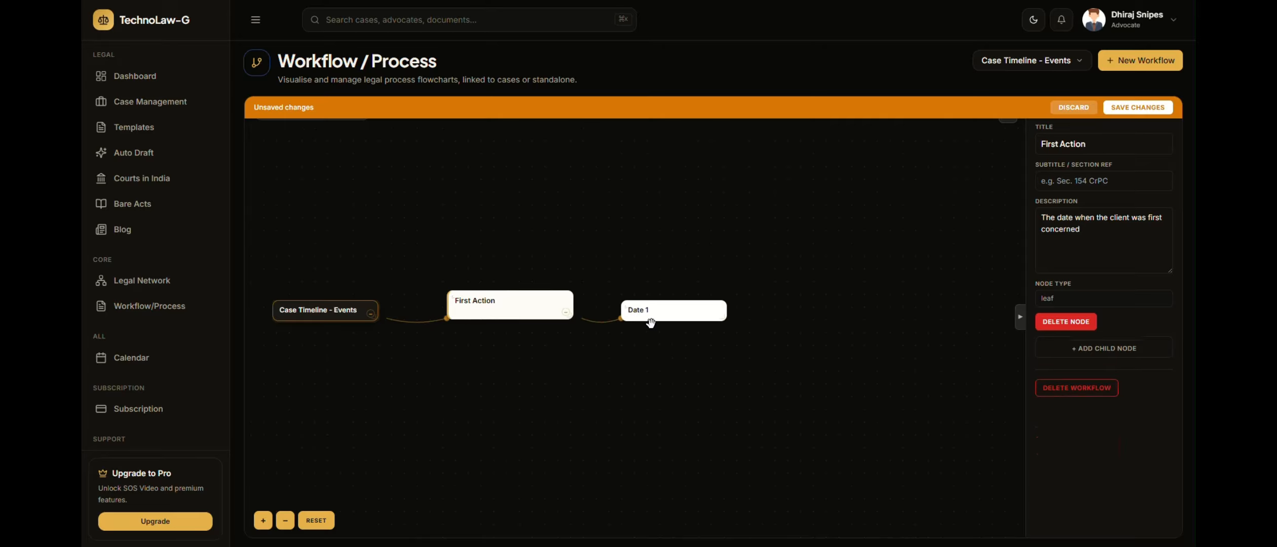
Add a second child node titled "Second Action - Date" under the Case Timeline - Events root node
{"action": "left_click_drag", "start_coordinate": [302, 314], "coordinate": [315, 318]}
{"action": "left_click", "coordinate": [314, 318]}
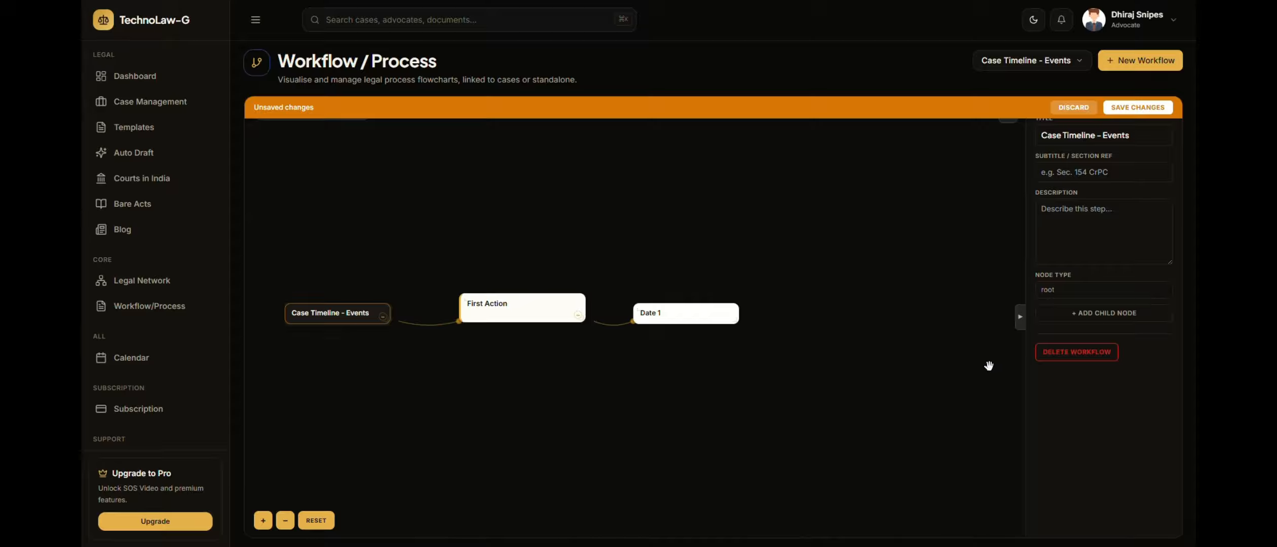
{"action": "left_click", "coordinate": [1107, 314]}
{"action": "type", "text": "Second Action"}
{"action": "left_click", "coordinate": [1048, 359]}
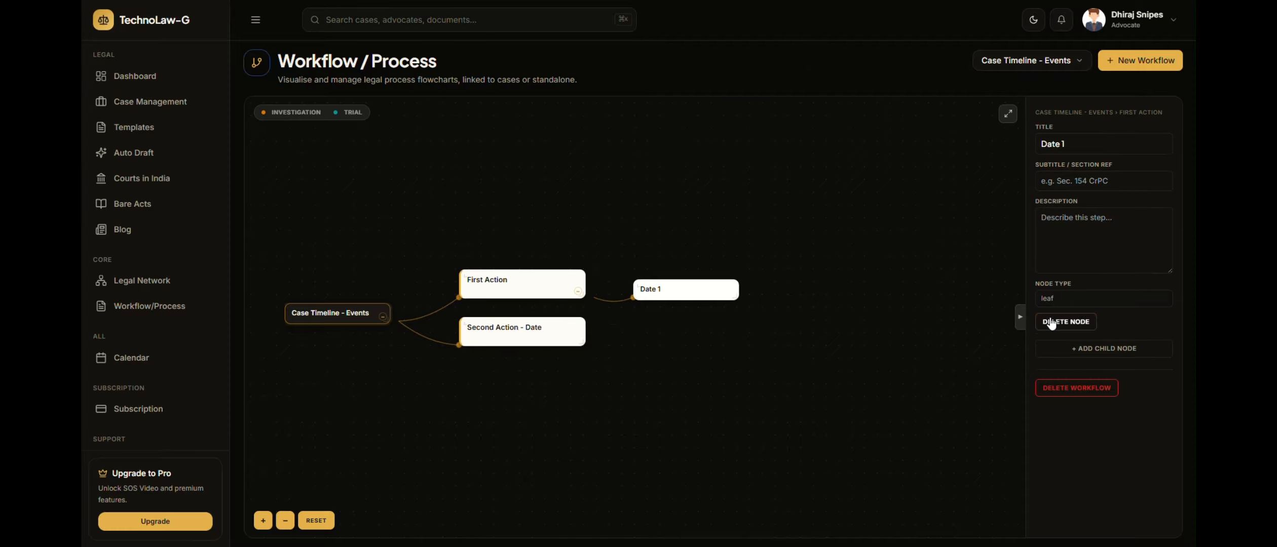
Delete the Date 1 node and save the workflow changes
{"action": "left_click", "coordinate": [1052, 322]}
{"action": "left_click", "coordinate": [1133, 108]}
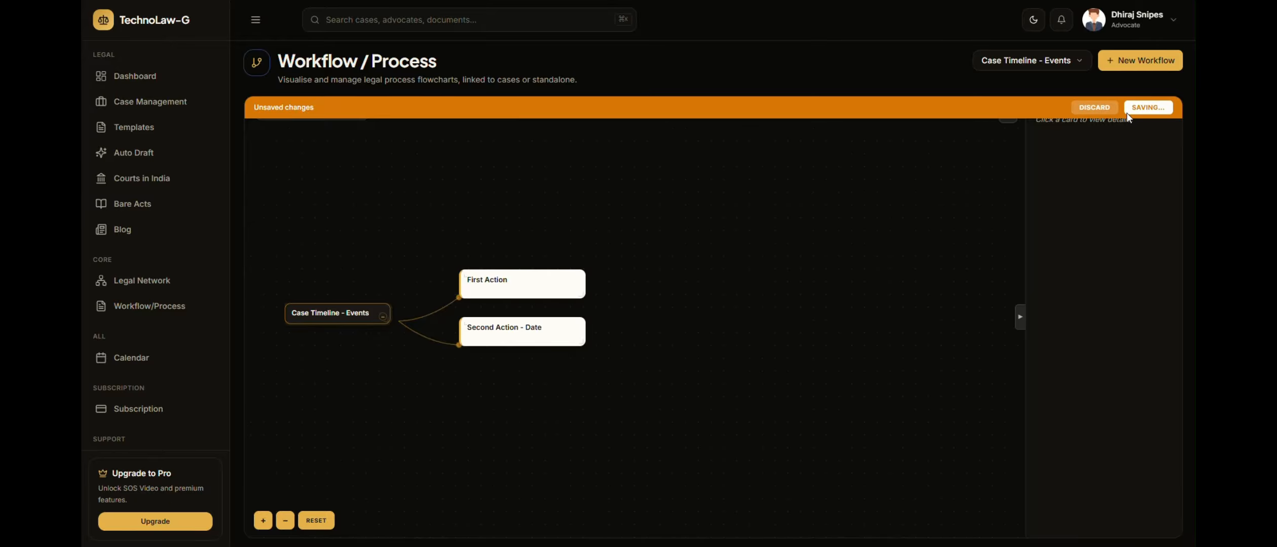